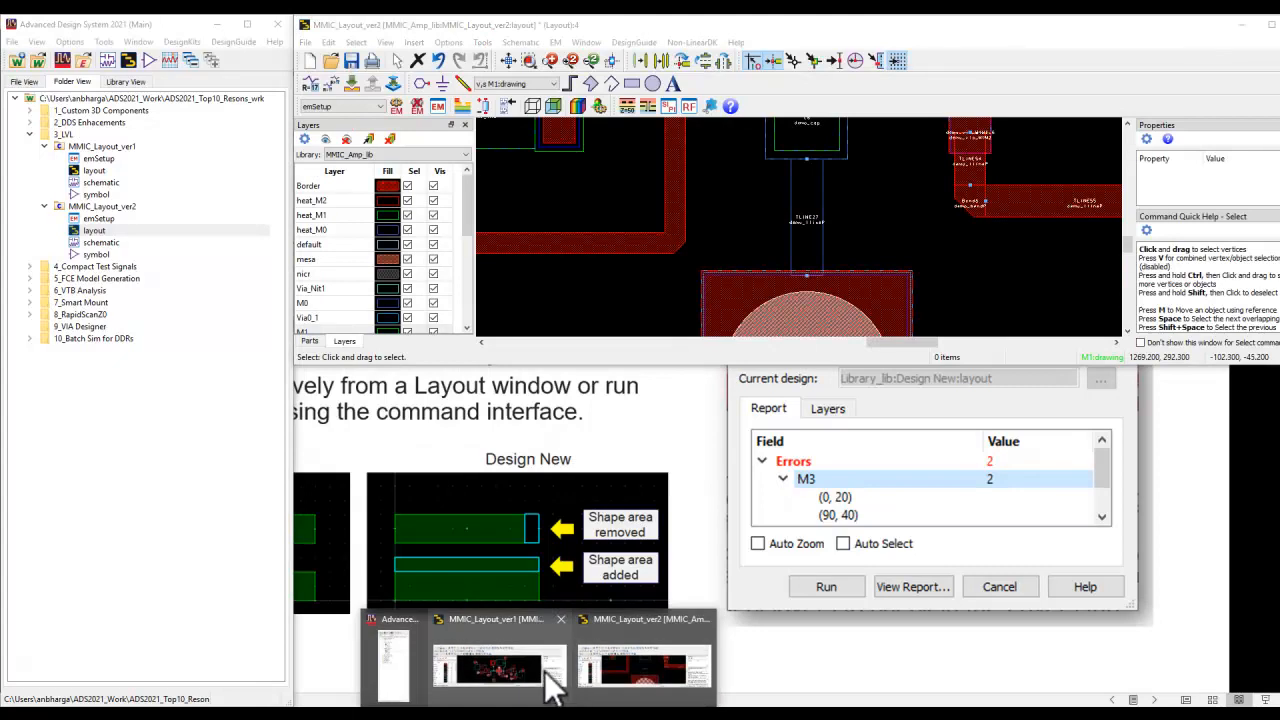
Open the graphical Layout versus Layout comparison for the MMIC_Layout_ver2 layout and place its dialog clear of both layouts
left_click(510, 63)
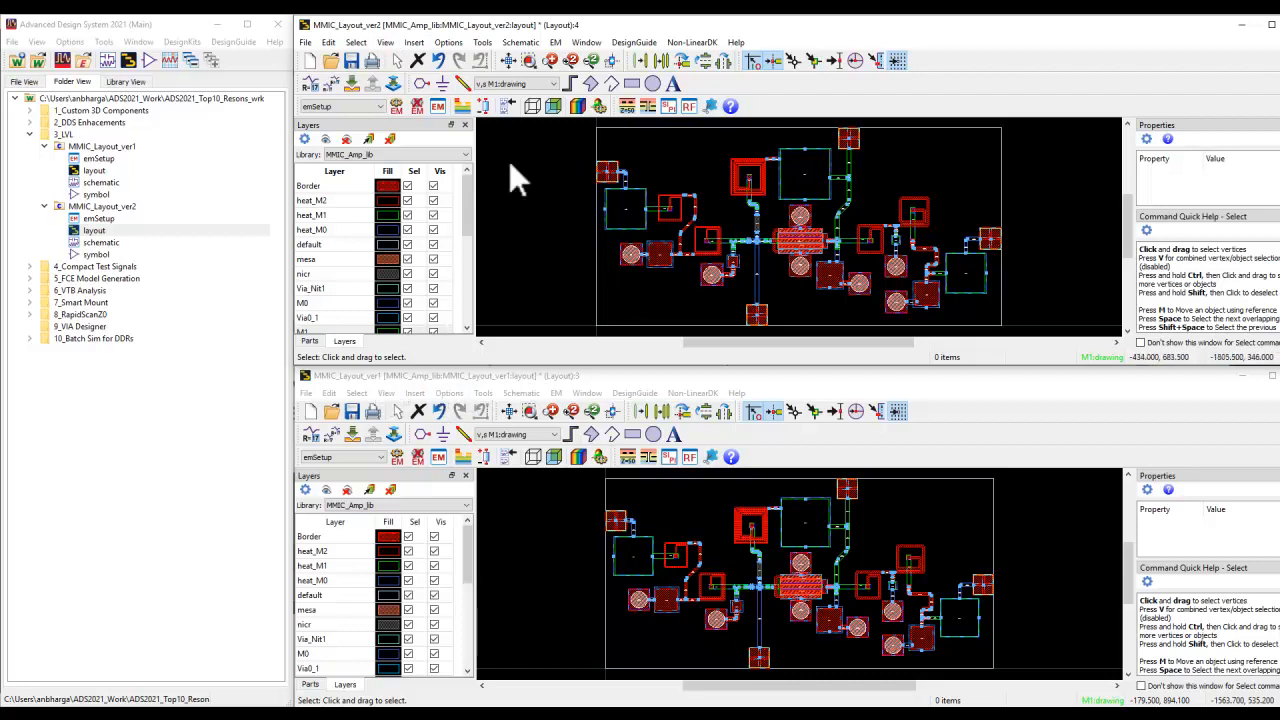
left_click(484, 45)
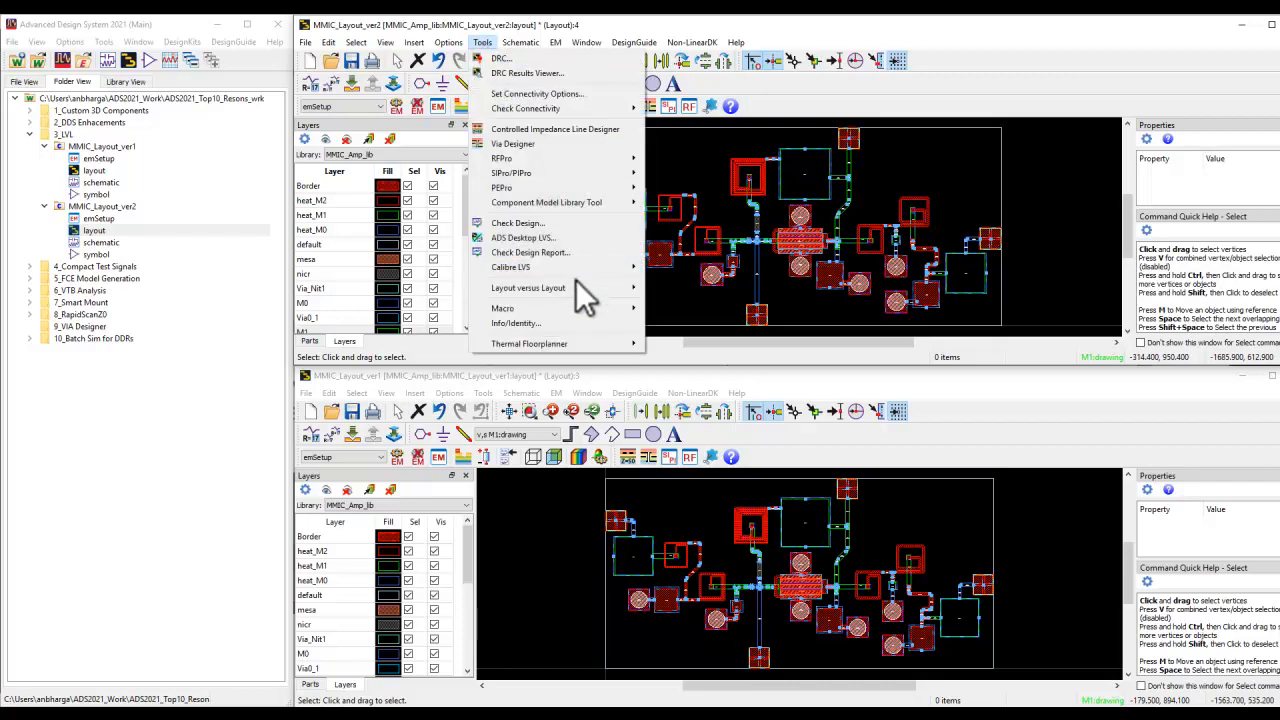
mouse_move(576, 284)
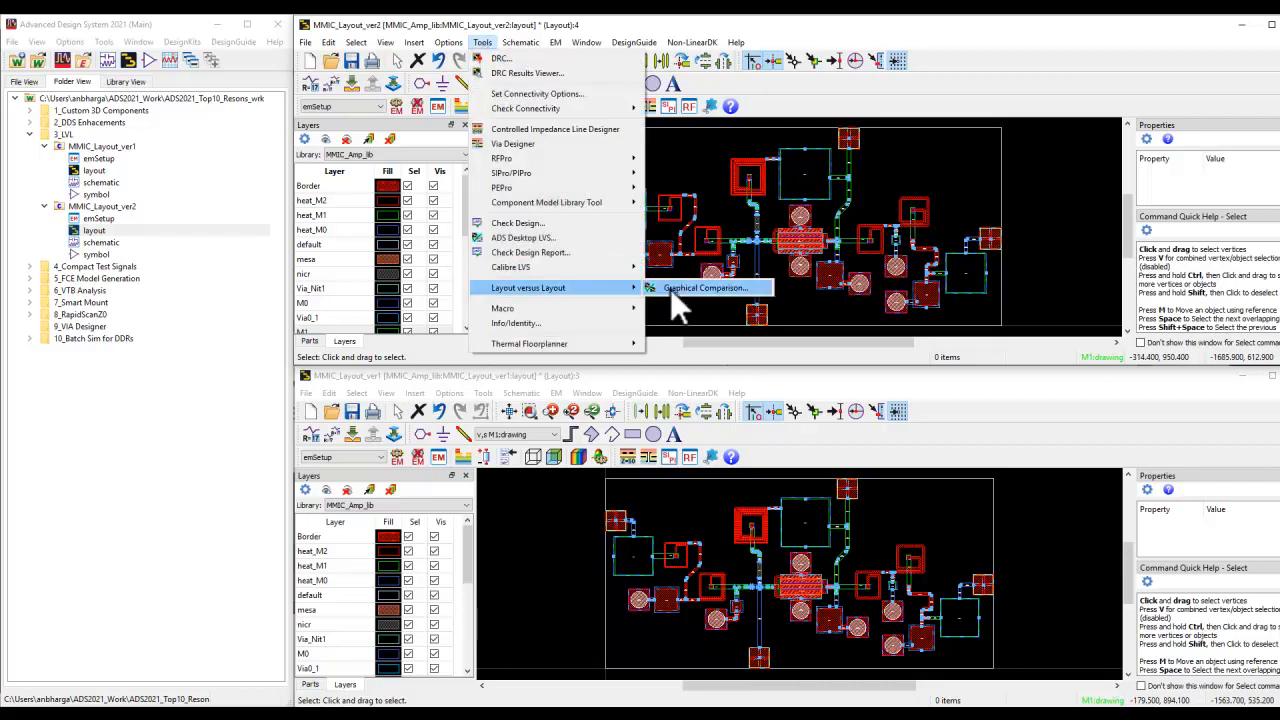
left_click(670, 289)
left_click_drag(633, 149, 289, 148)
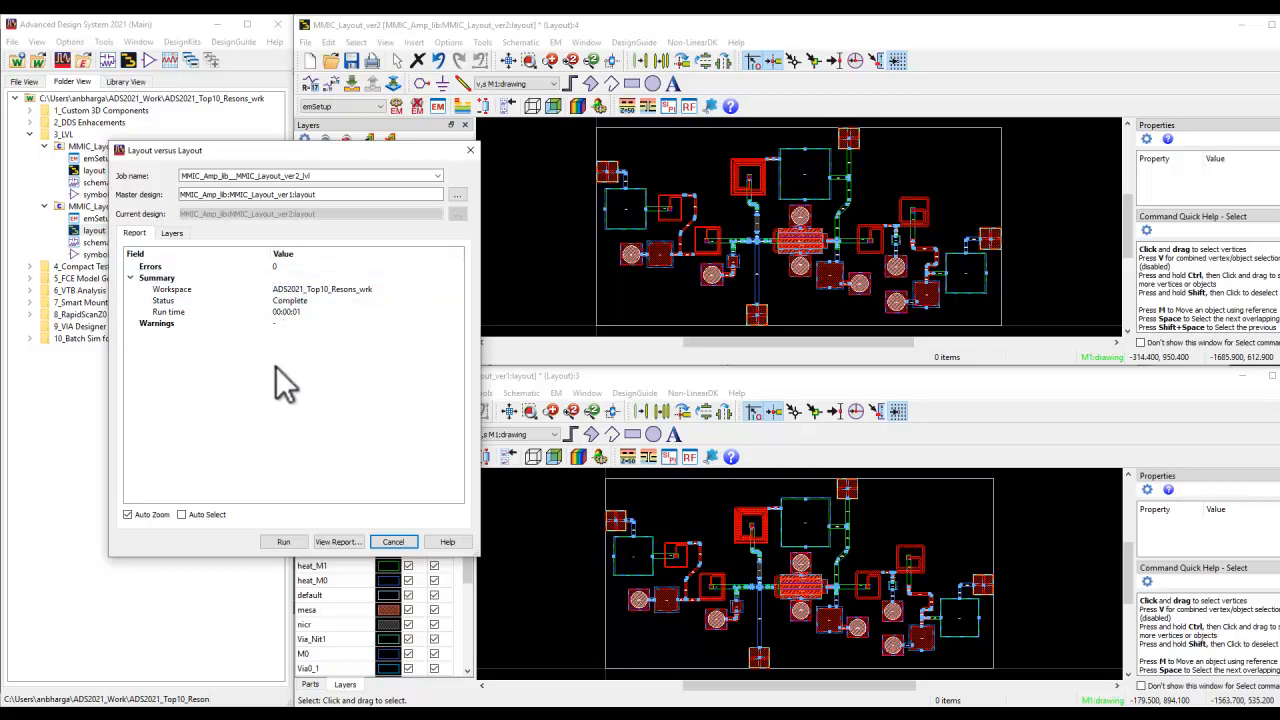
Review the layers selected for the layout comparison, then return to the comparison report
left_click(172, 233)
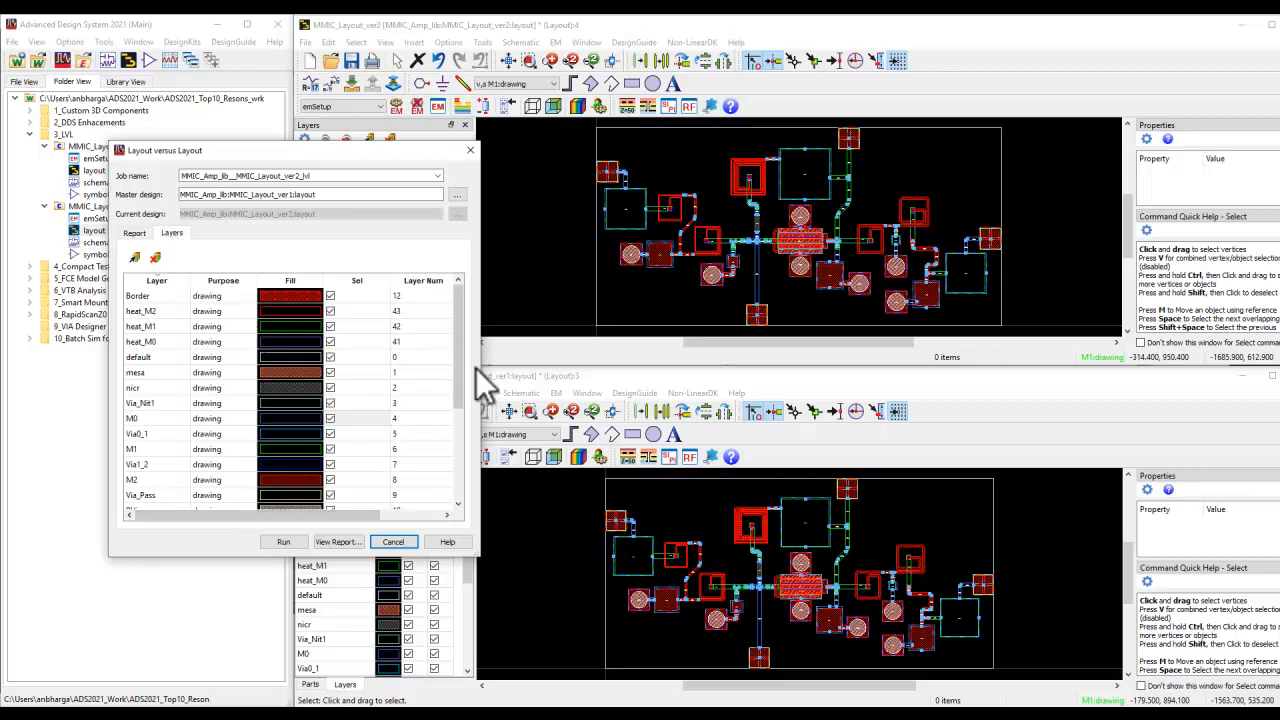
left_click_drag(460, 300, 460, 490)
left_click_drag(452, 440, 466, 336)
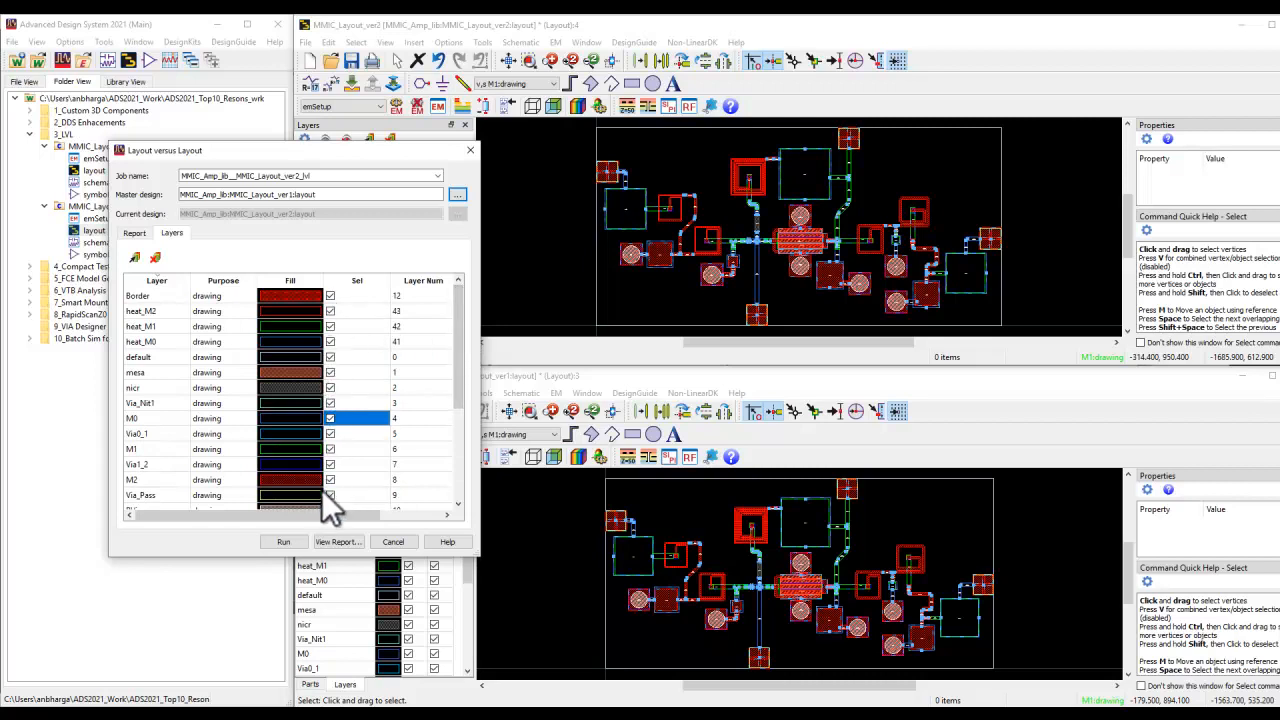
left_click(134, 232)
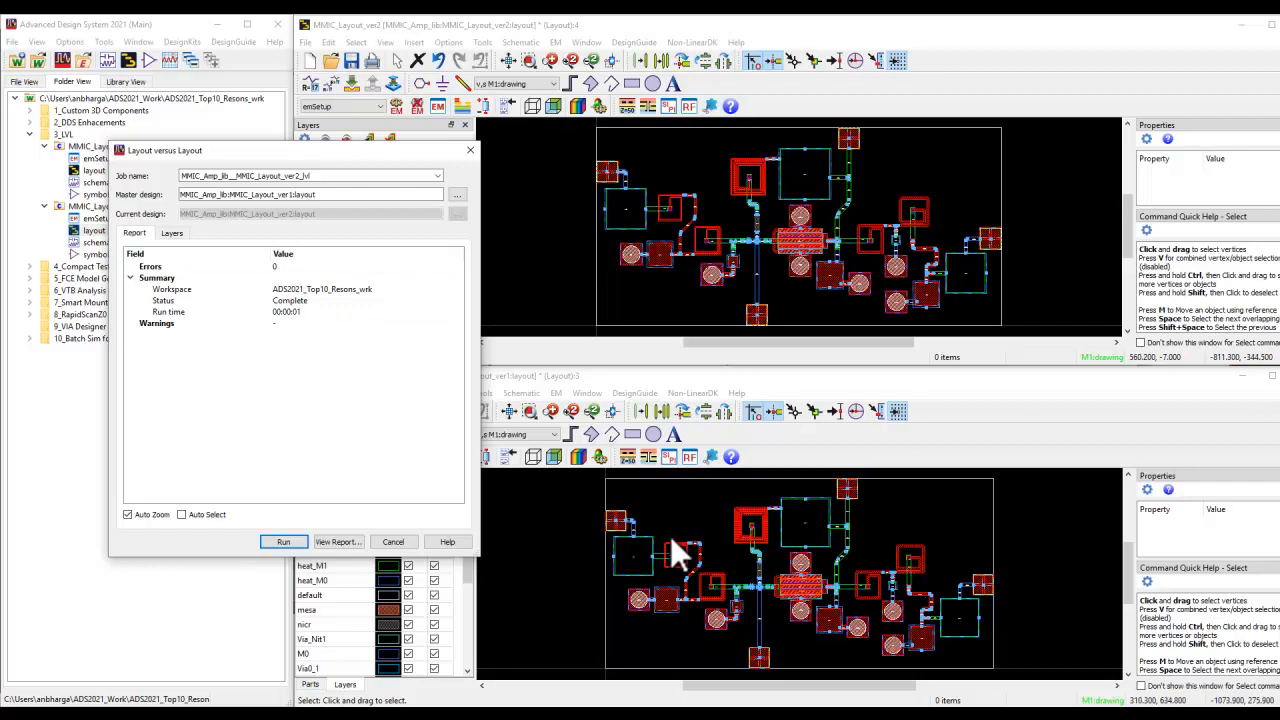
Set the width of transmission line TLINE27 in the MMIC_Layout_ver1 layout to 16 um
left_click(567, 576)
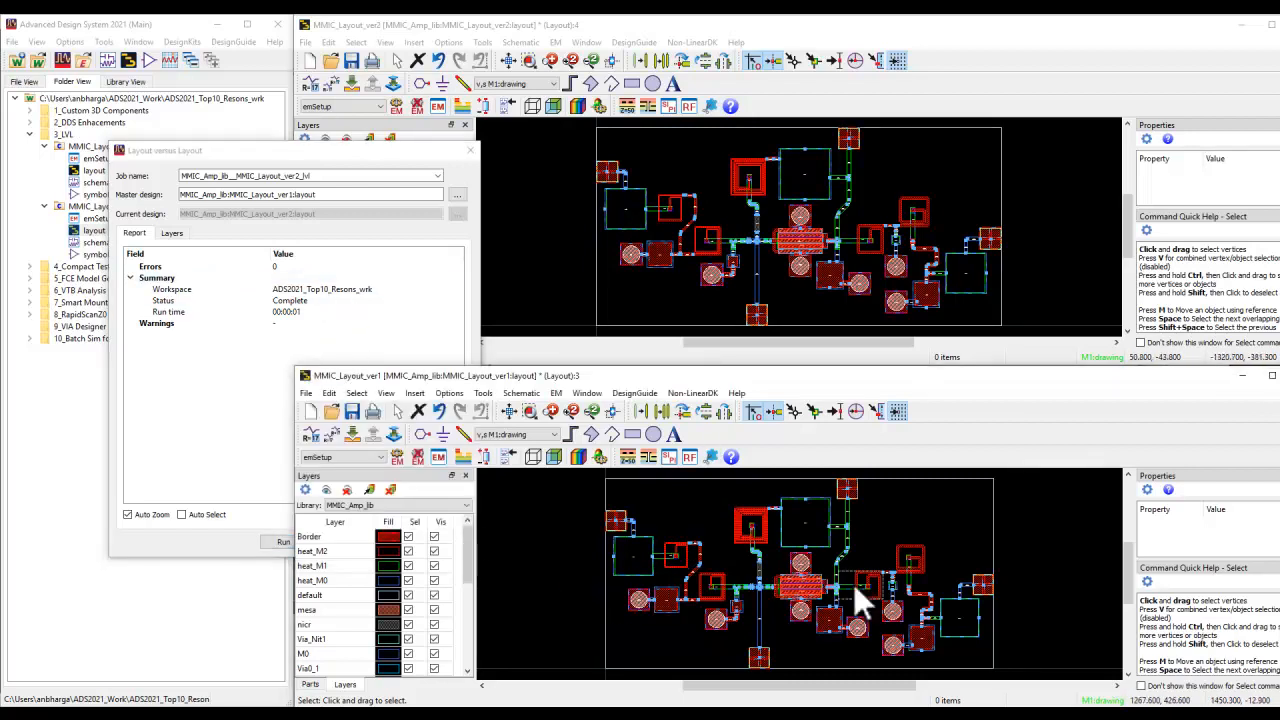
scroll(897, 610, "up", 2)
scroll(895, 603, "up", 3)
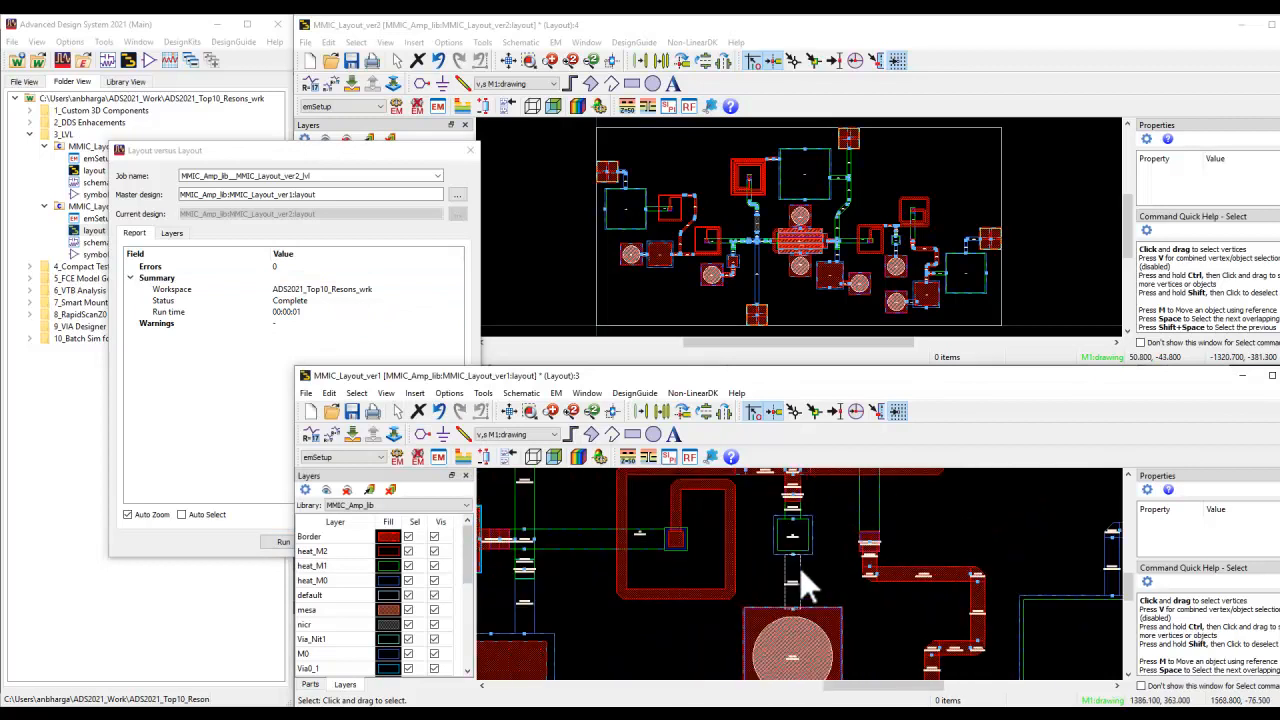
double_click(799, 567)
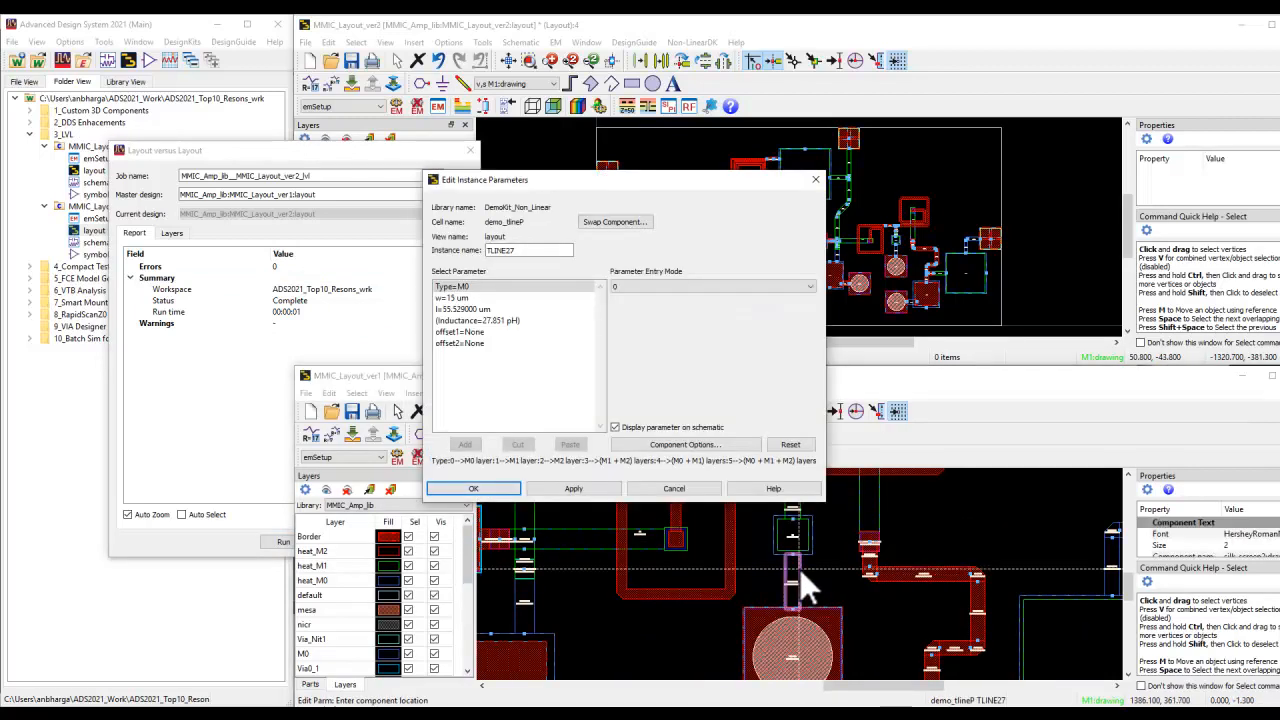
left_click(526, 298)
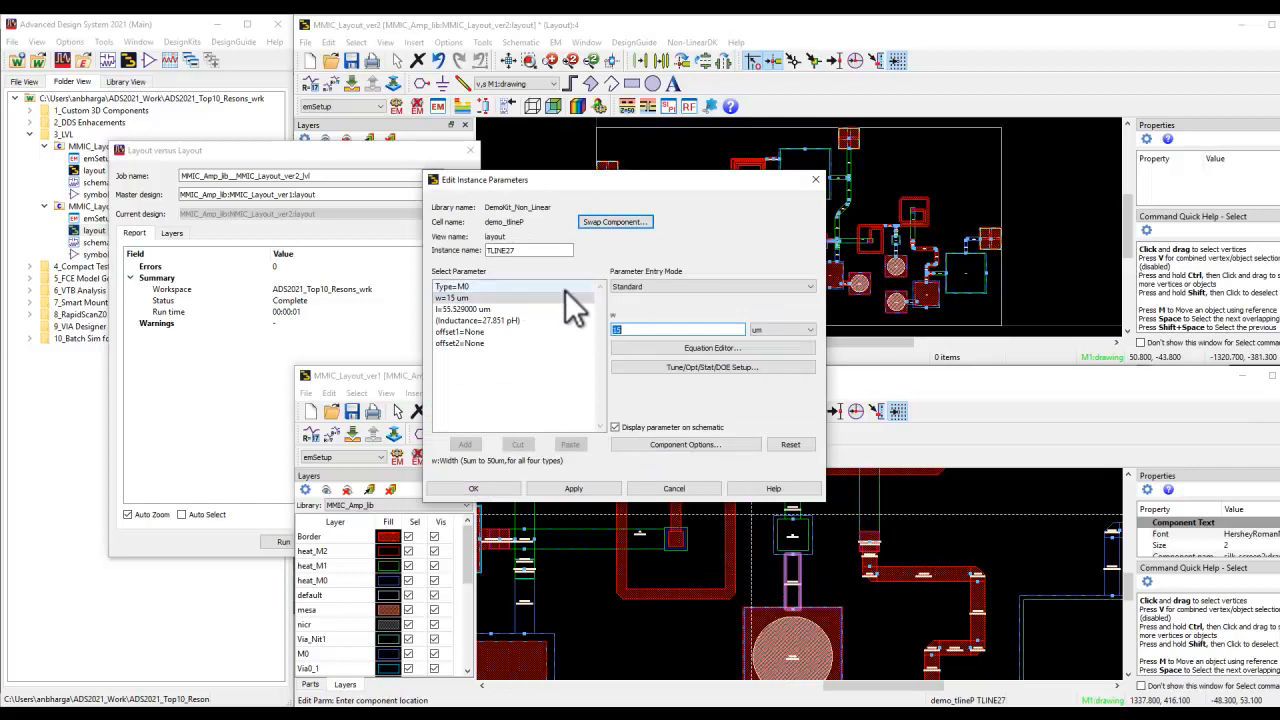
left_click(637, 329)
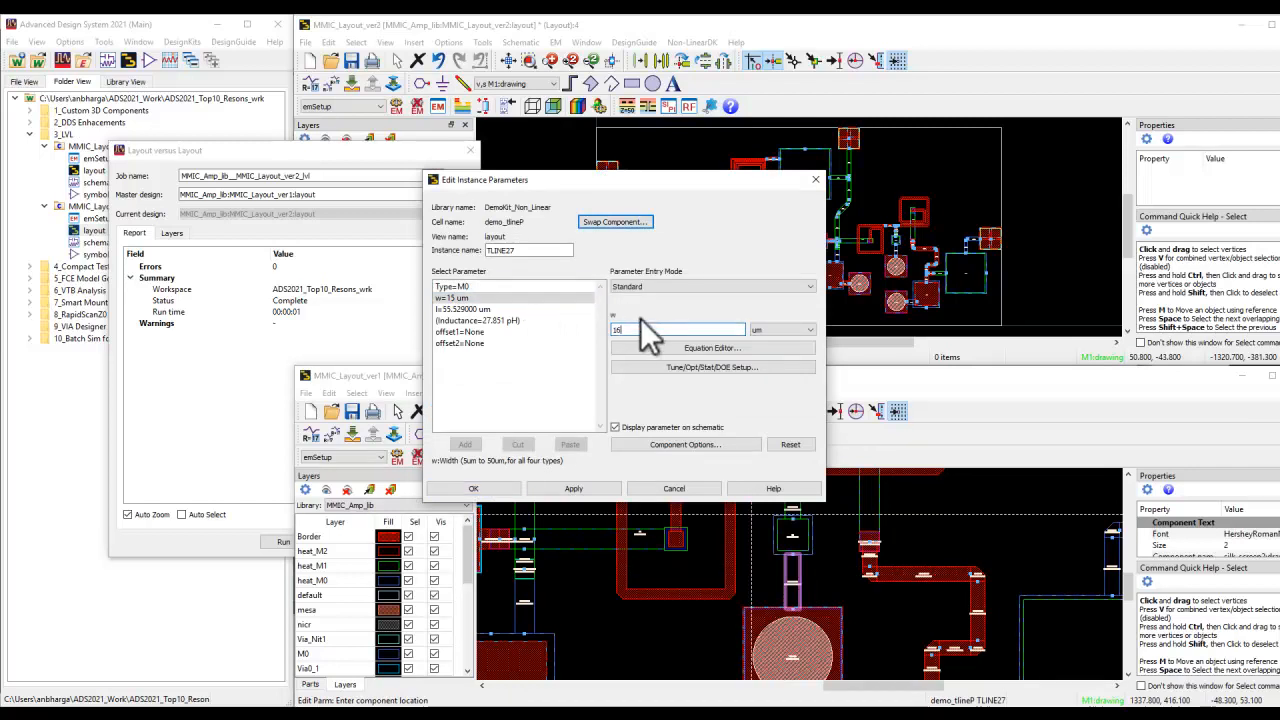
key("BackSpace")
type("6")
left_click(555, 486)
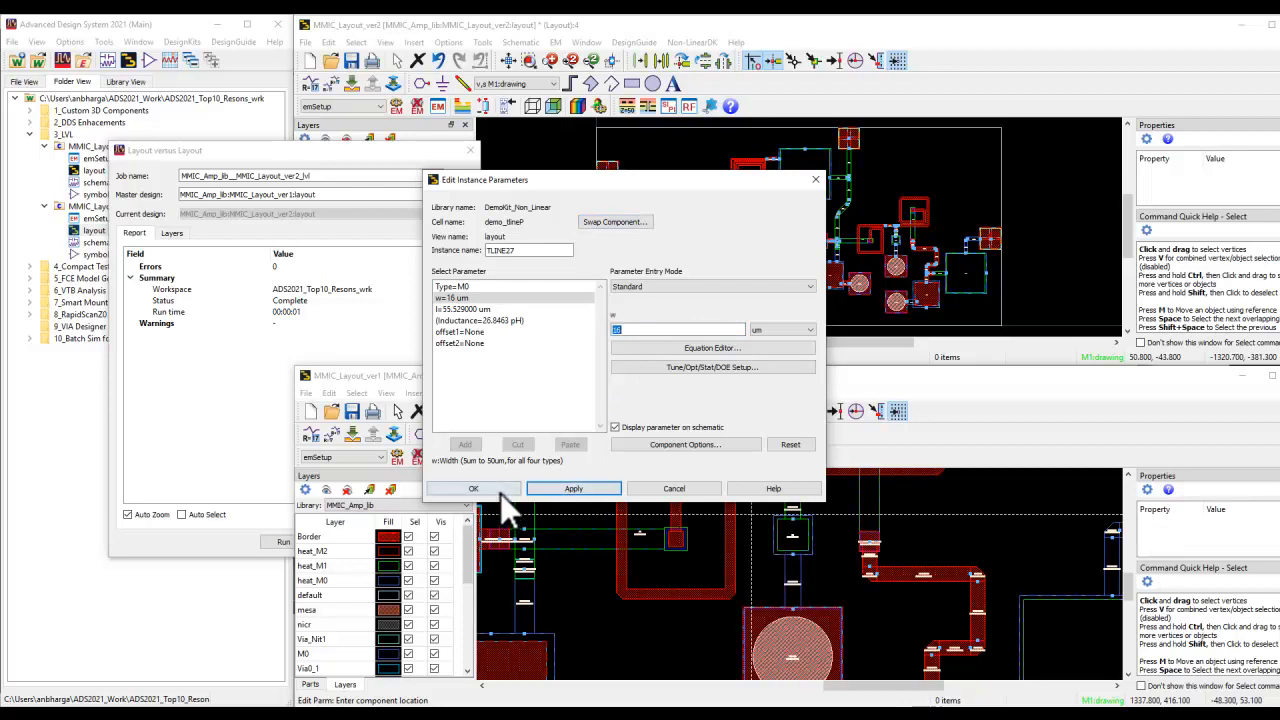
left_click(500, 492)
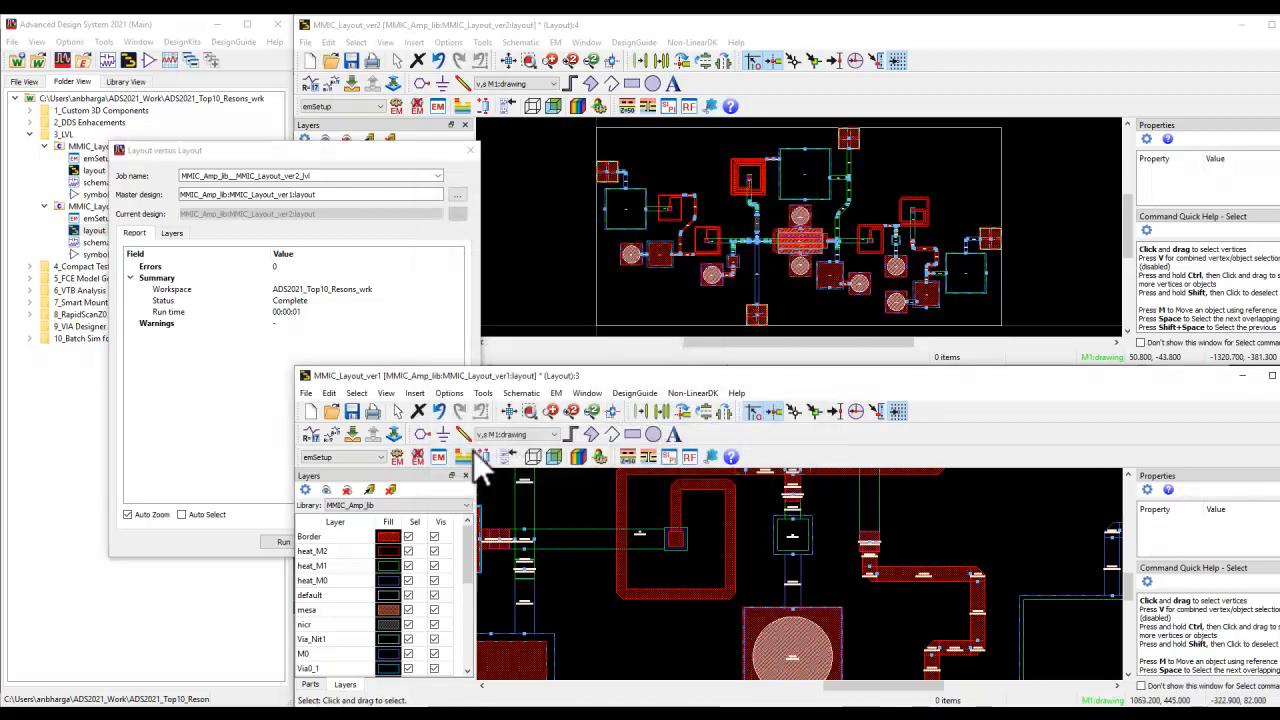
left_click(507, 413)
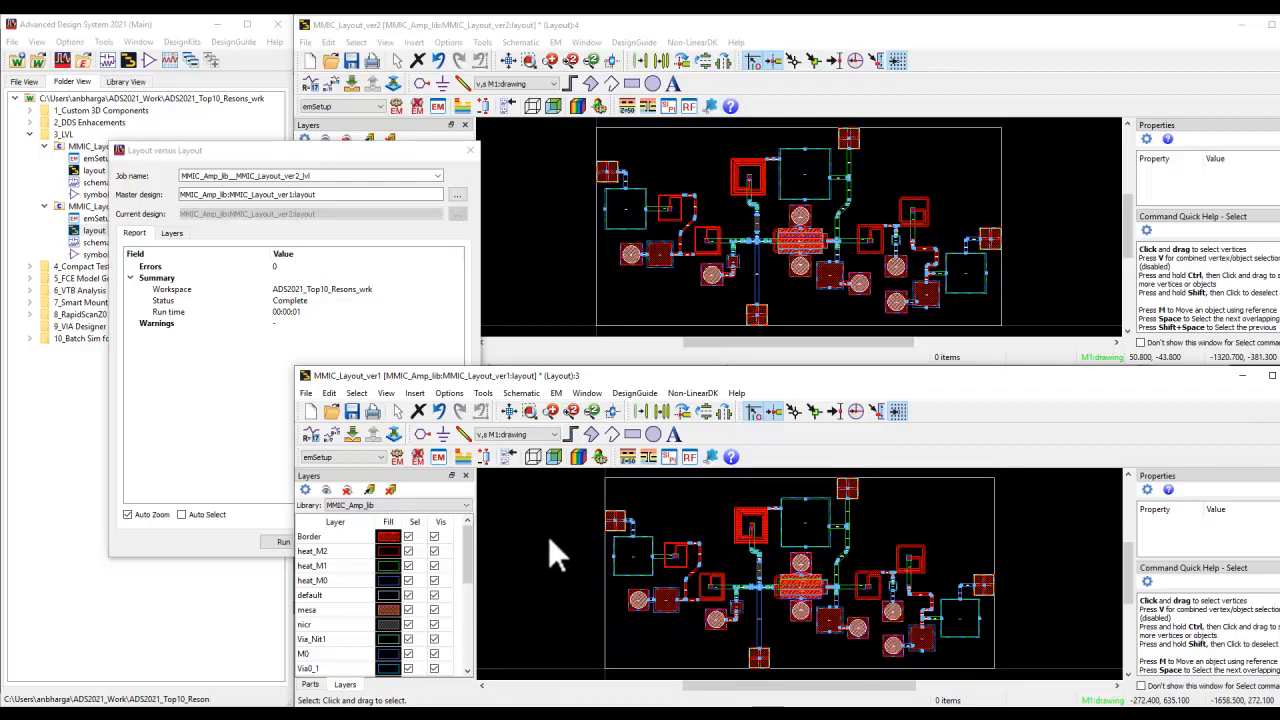
Rerun the comparison of MMIC_Layout_ver2 against the MMIC_Layout_ver1 master and expand the M0 errors
left_click(330, 152)
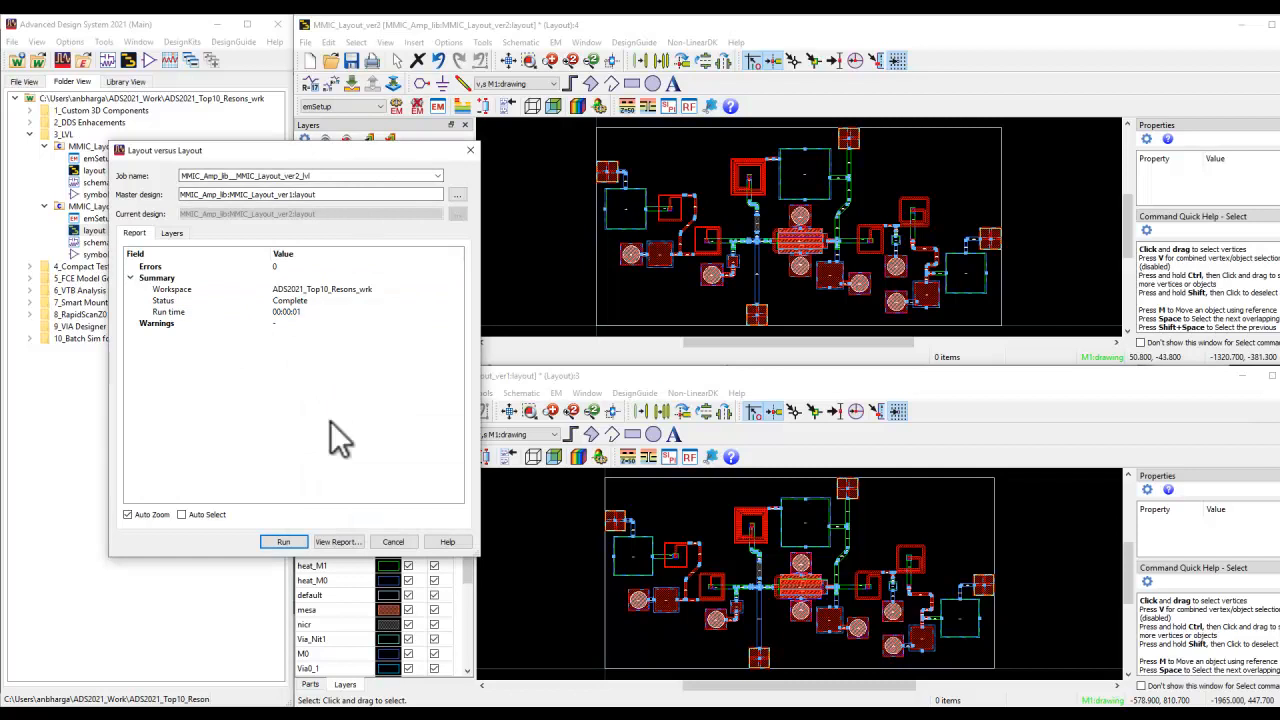
left_click(284, 541)
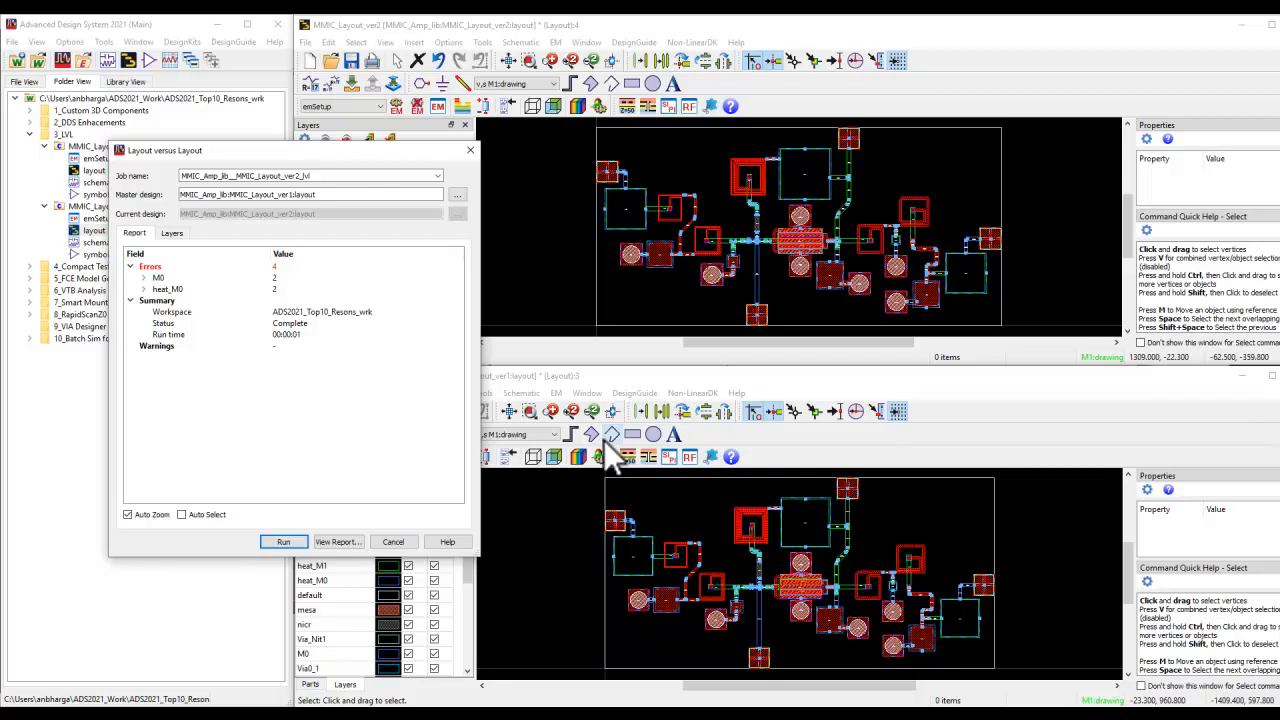
left_click(145, 278)
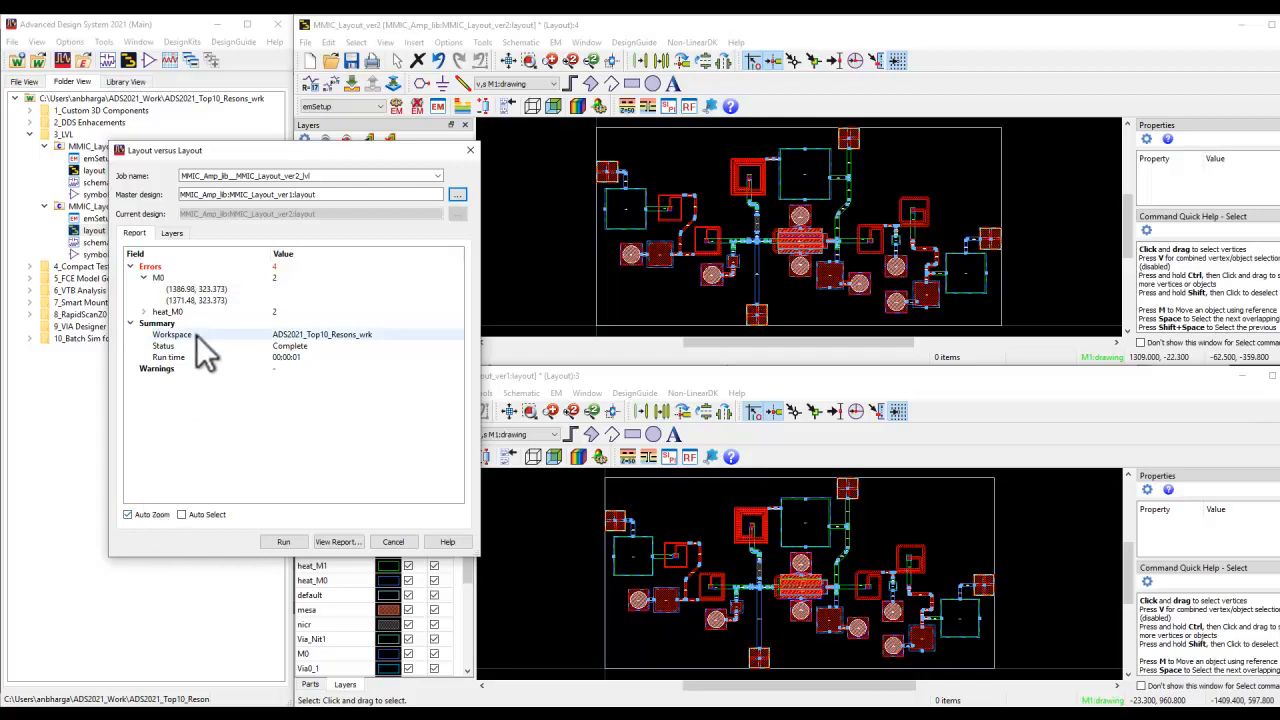
Inspect the M0 error at (1386.98, 323.373) on TLINE27 in the MMIC_Layout_ver2 layout
left_click(184, 289)
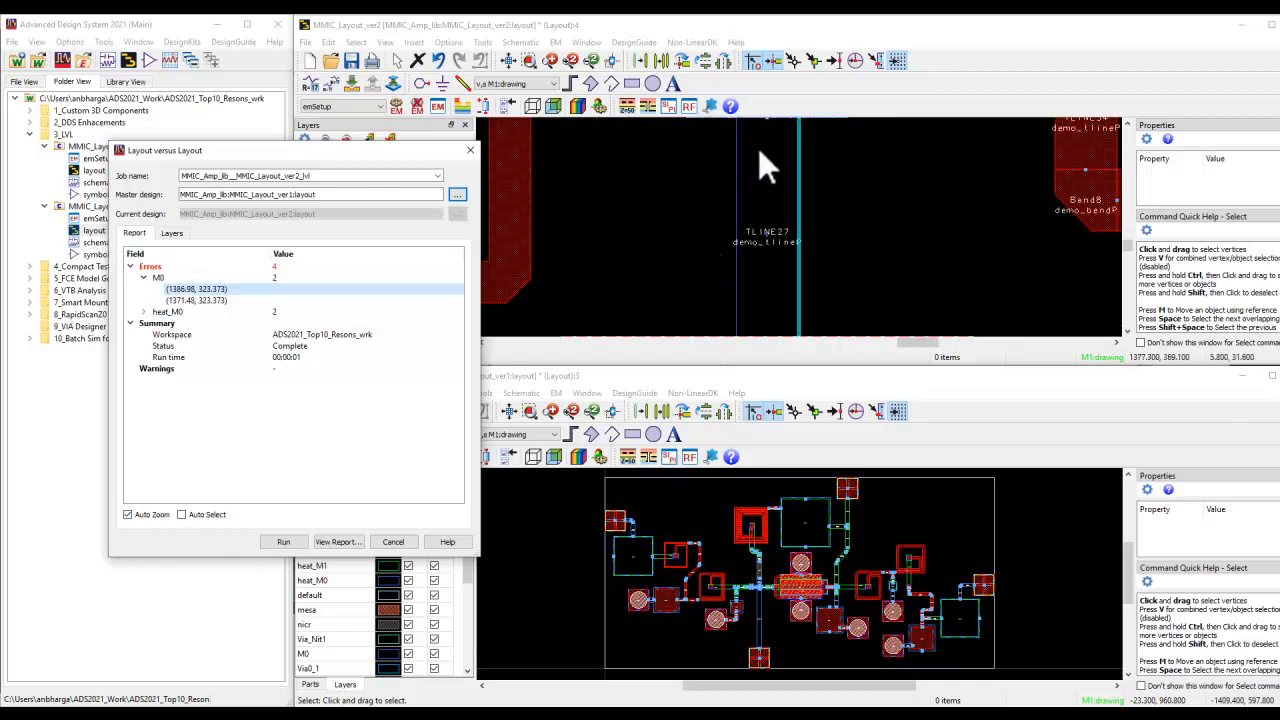
scroll(810, 240, "down", 1)
scroll(809, 237, "down", 1)
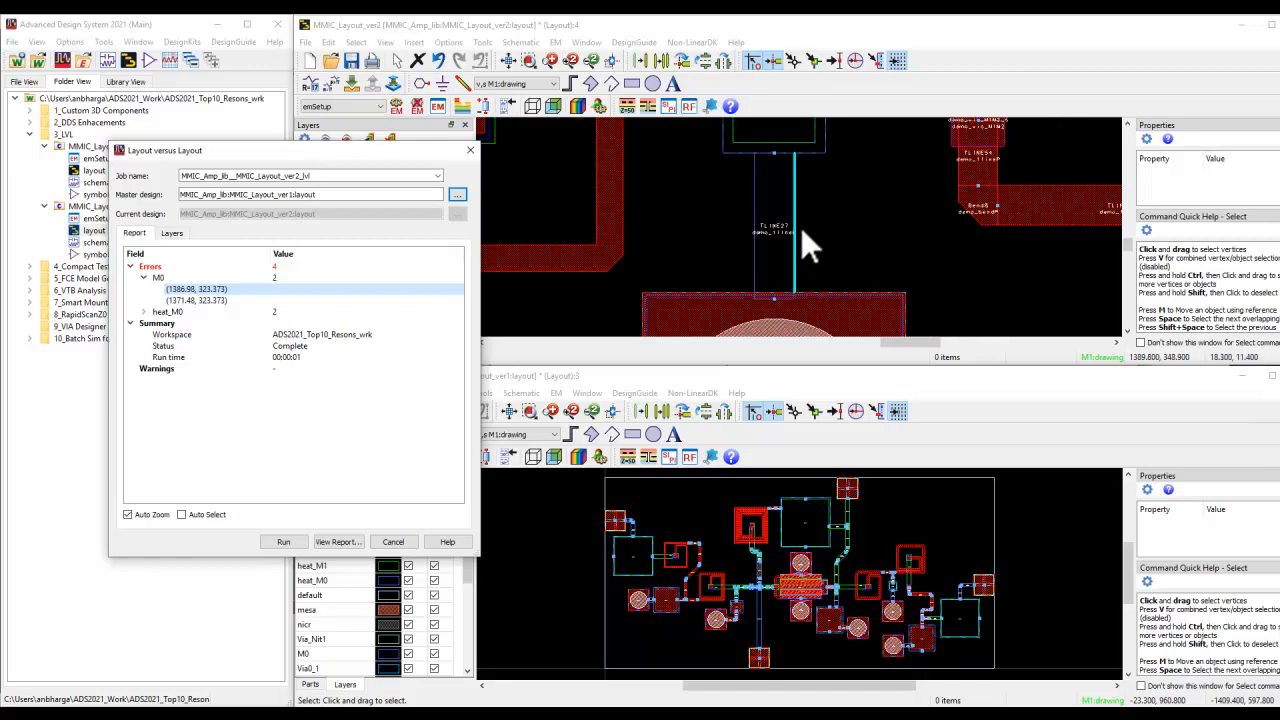
scroll(799, 195, "up", 2)
scroll(793, 226, "up", 1)
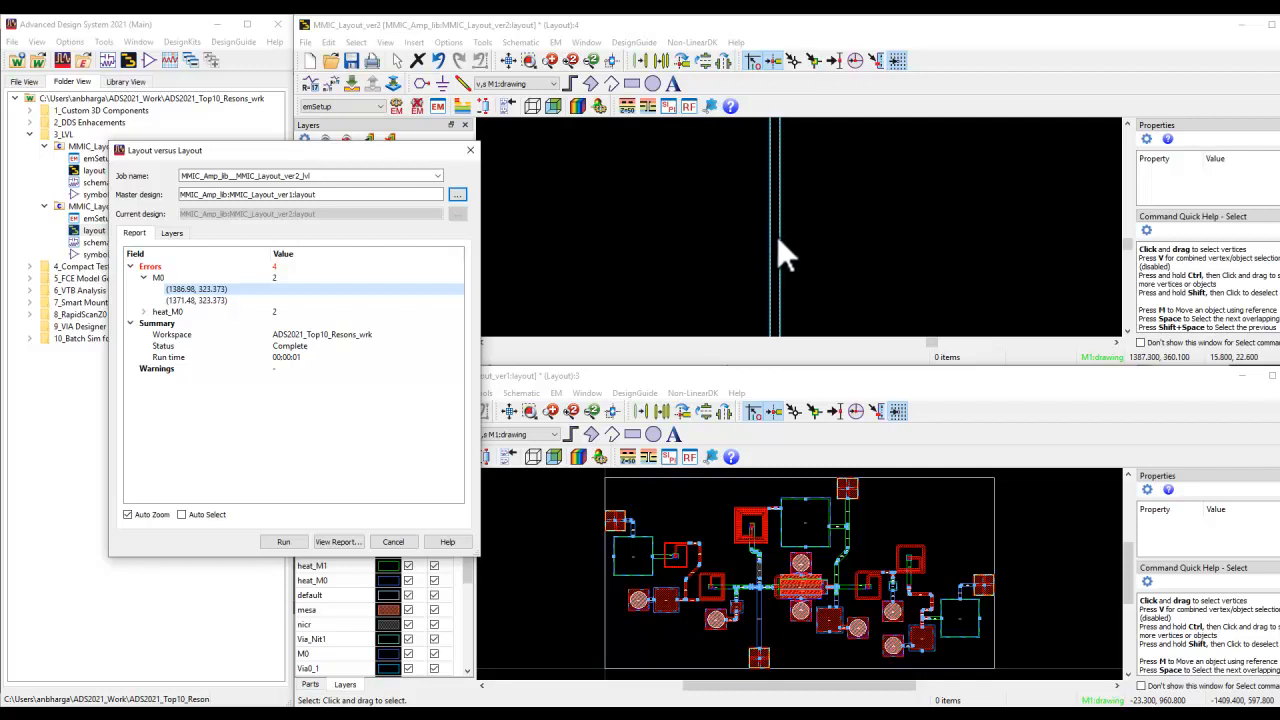
scroll(795, 235, "down", 3)
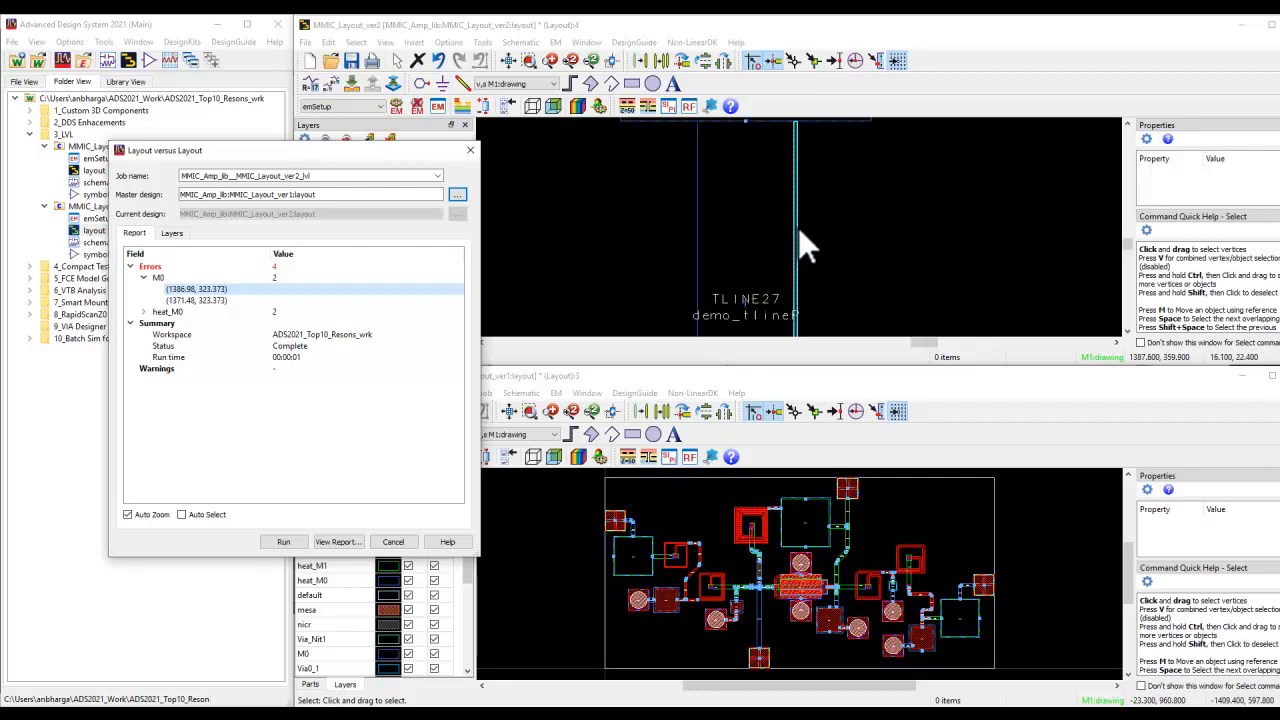
Examine the M0 error at (1371.48, 323.373) and compare it with the error on the opposite edge of TLINE27
left_click(225, 300)
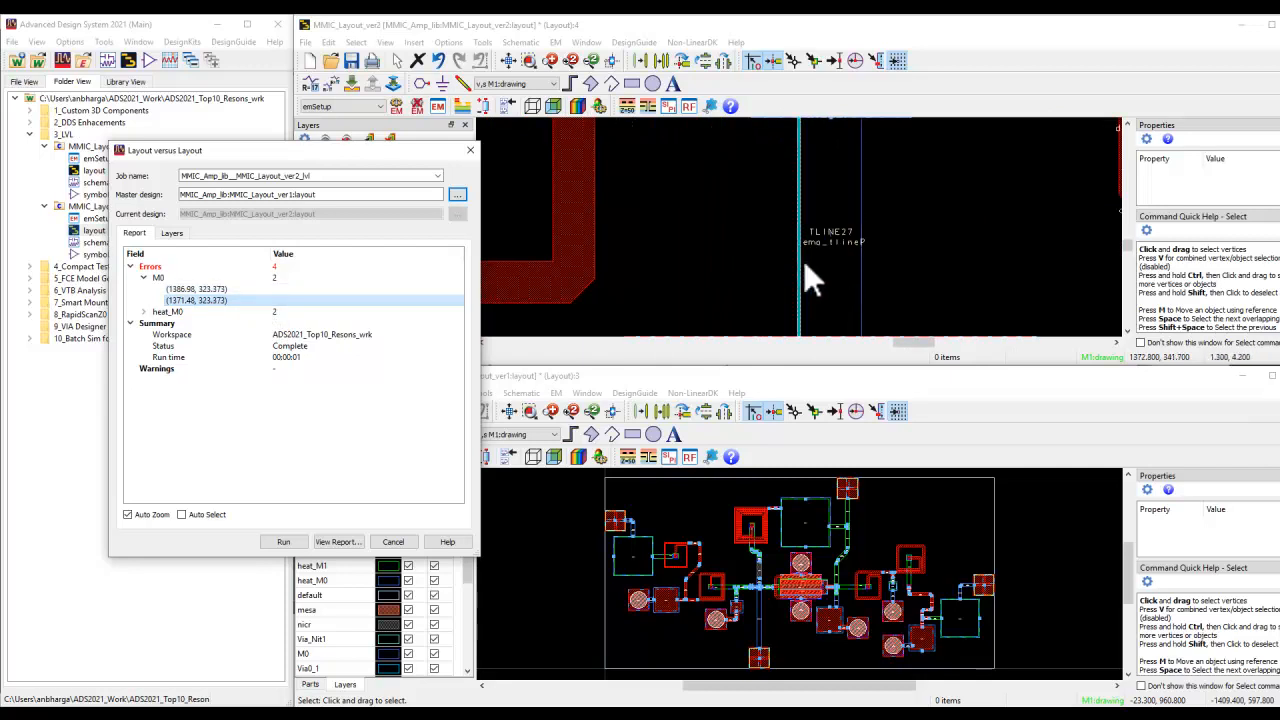
scroll(803, 260, "down", 1)
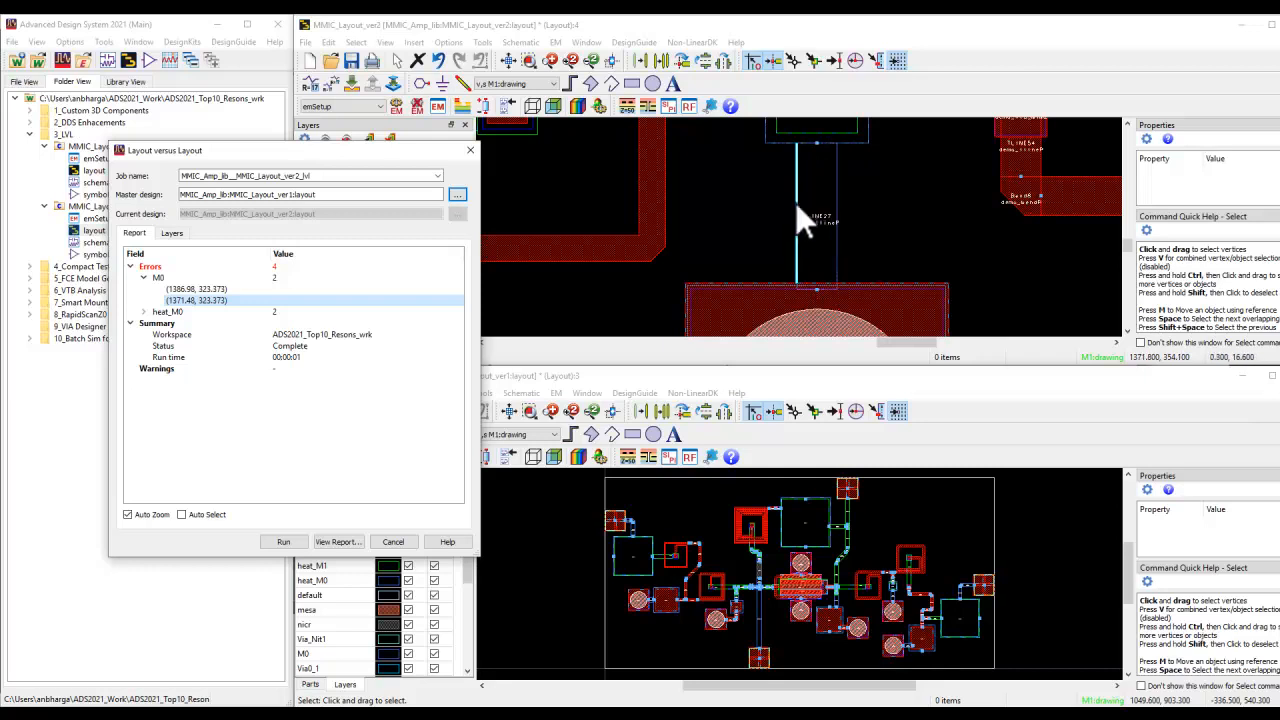
left_click(210, 289)
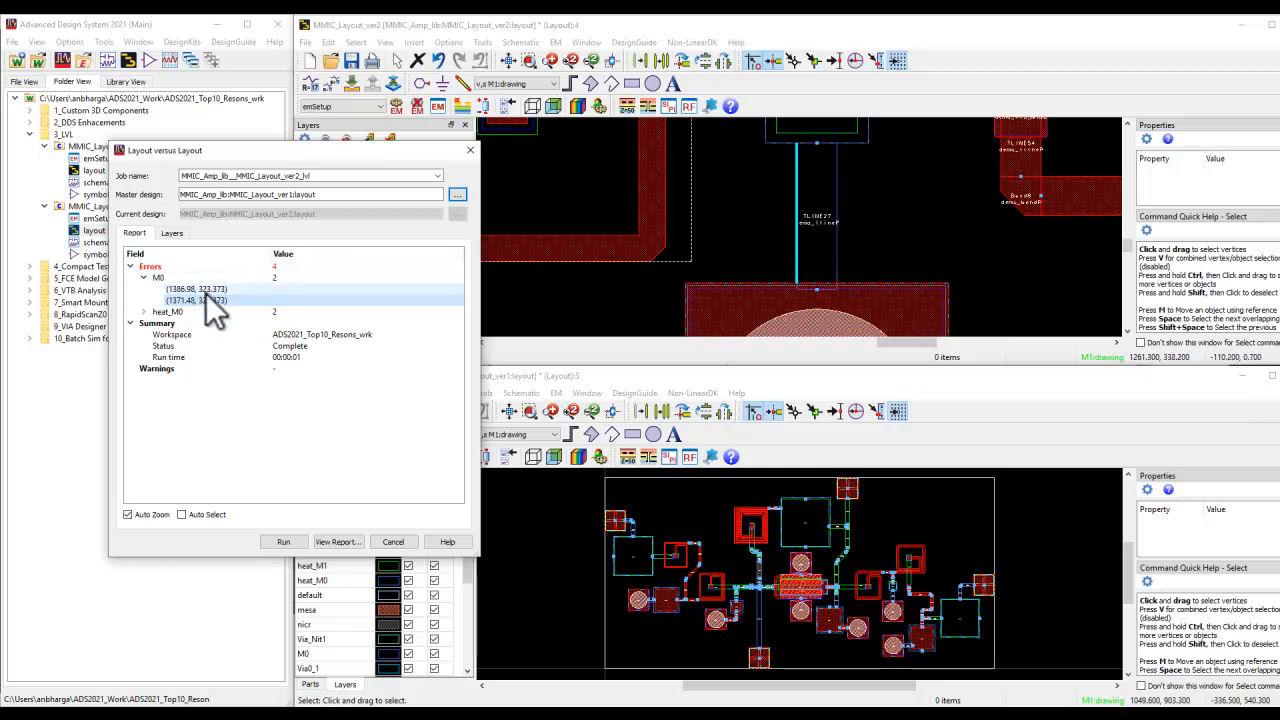
left_click(206, 297)
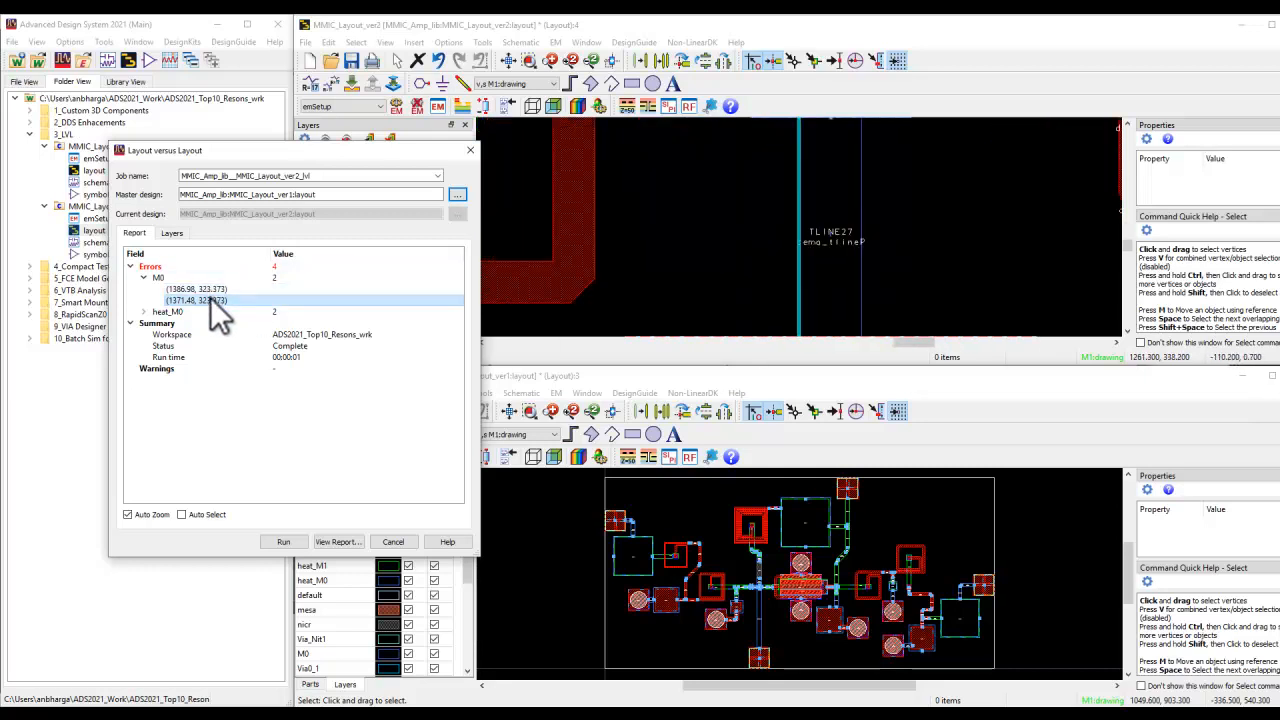
left_click(208, 288)
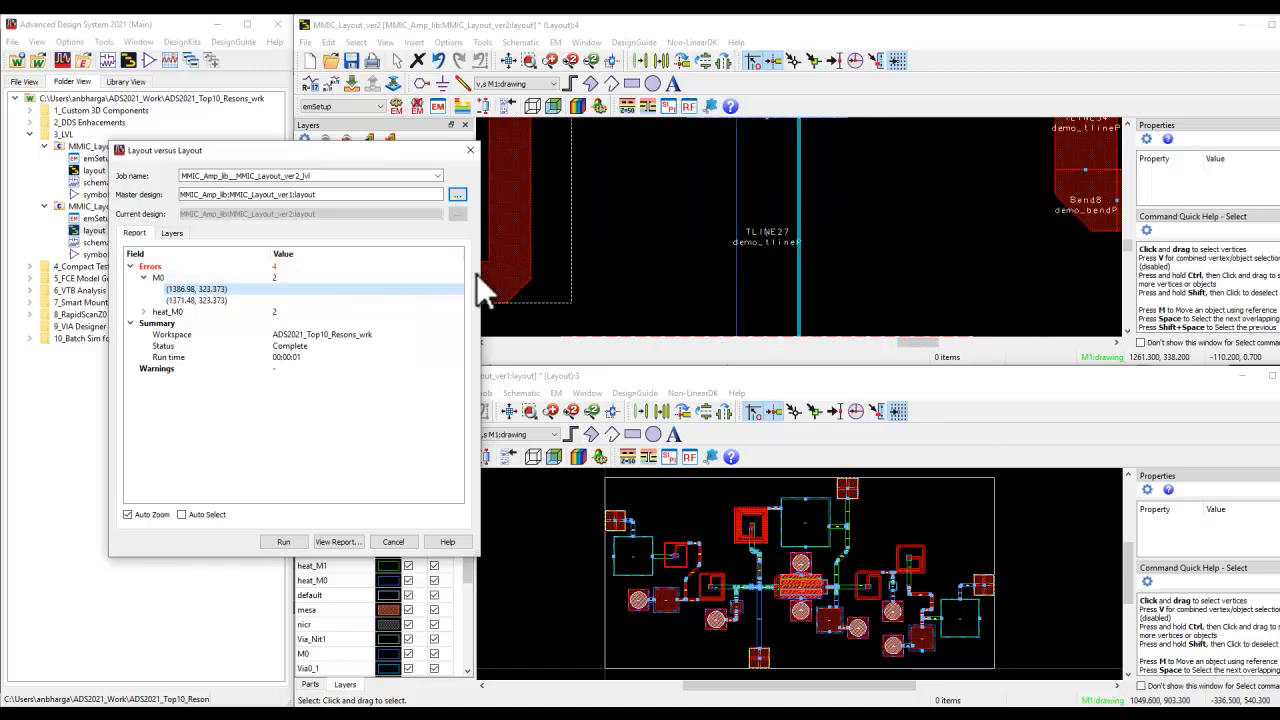
scroll(797, 253, "down", 2)
scroll(799, 230, "down", 5)
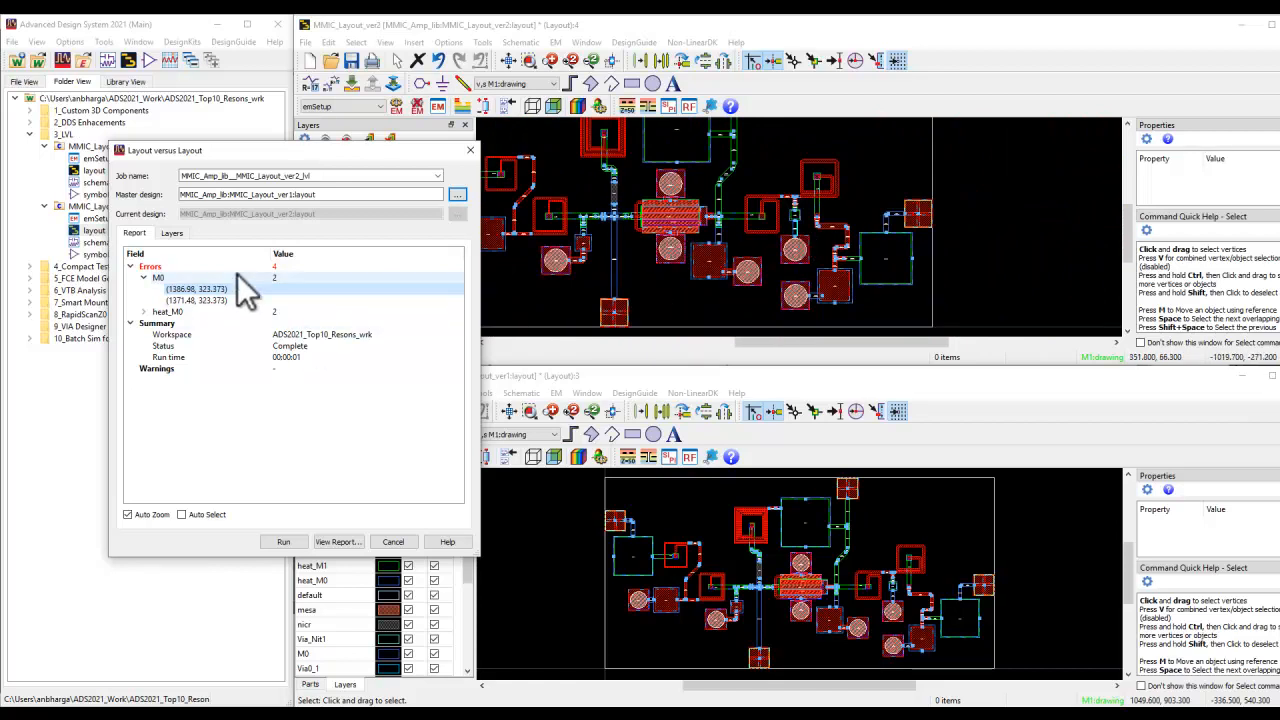
Restrict the comparison to layer M2 by clearing all other layers, and rerun it
left_click(172, 233)
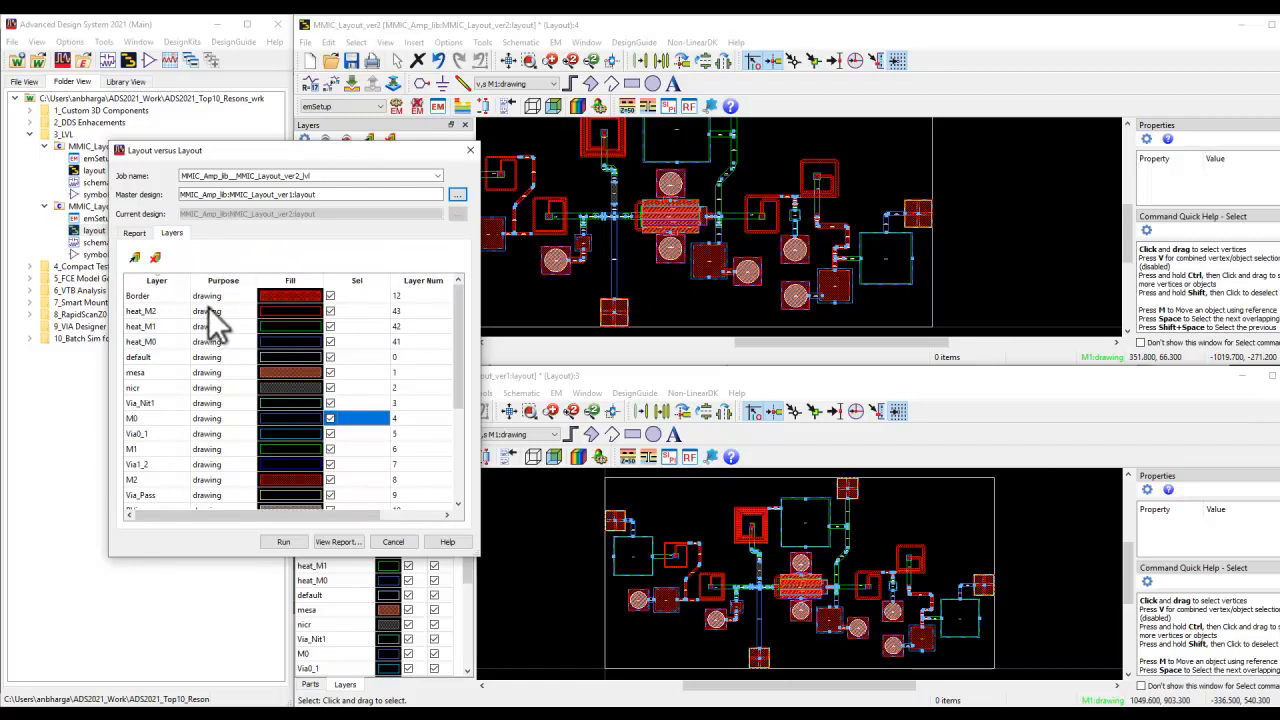
left_click(155, 258)
left_click(134, 233)
left_click(283, 543)
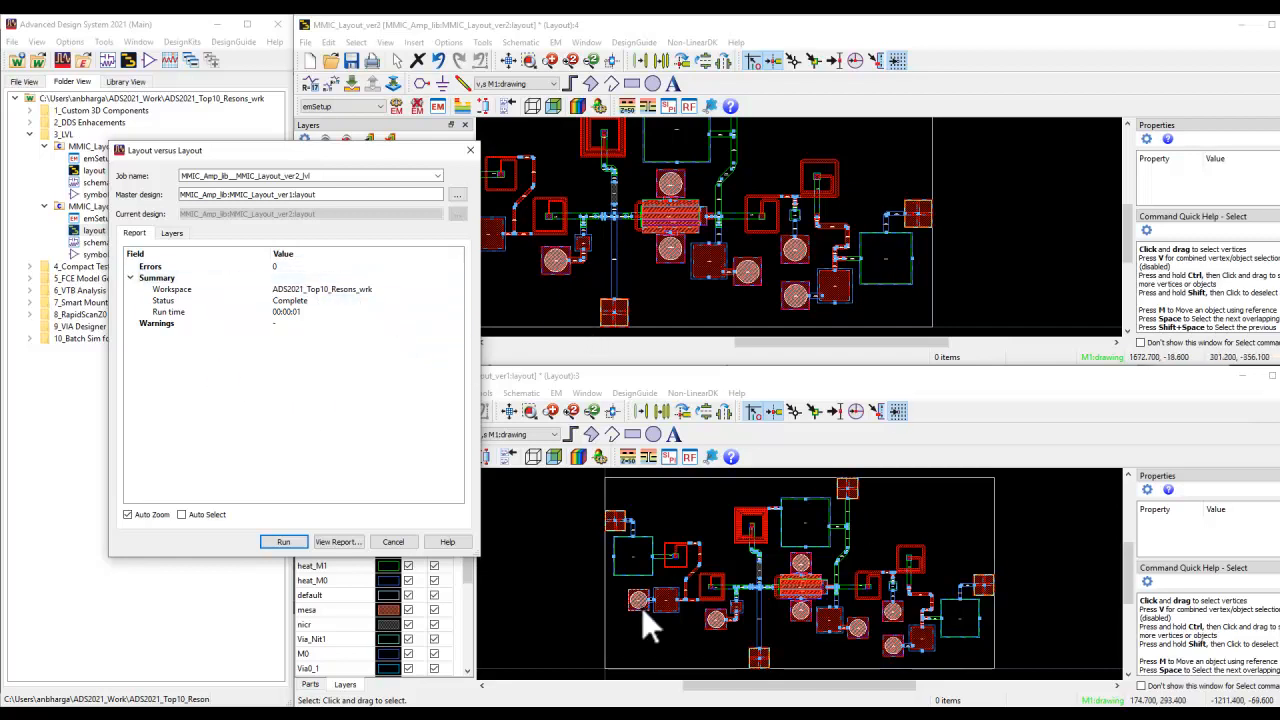
left_click(508, 61)
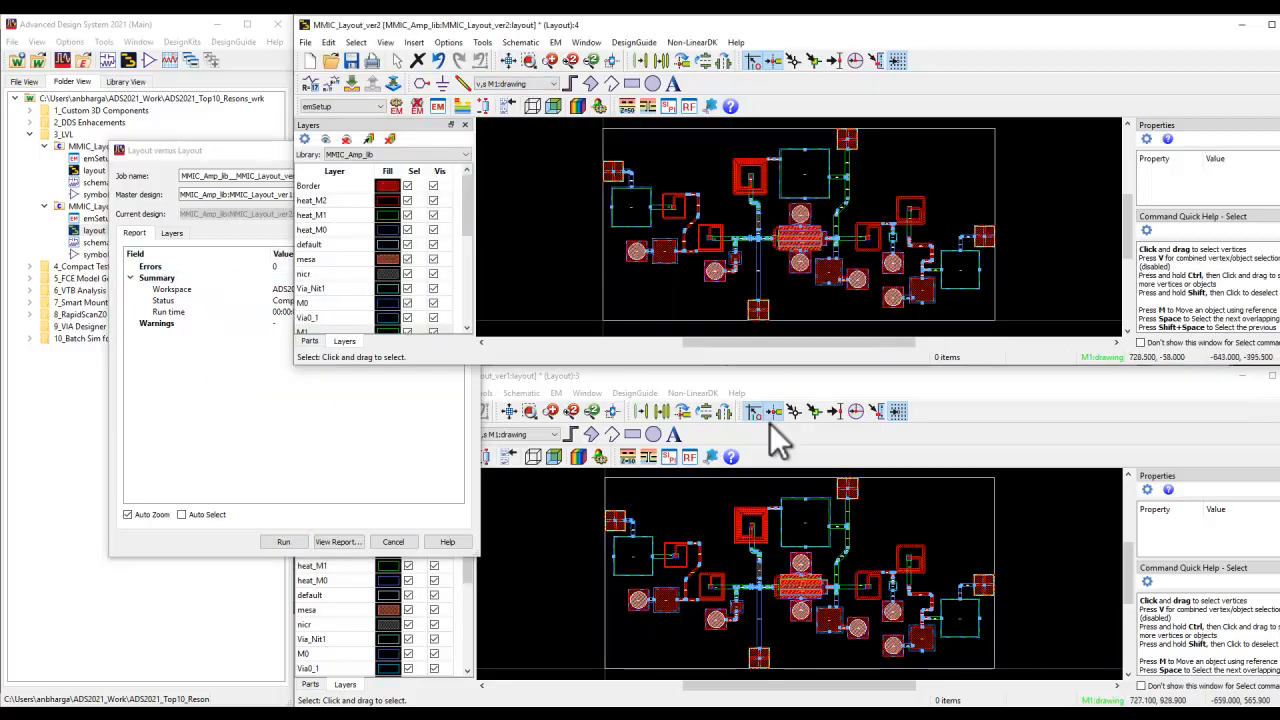
View the libraries and cells available for choosing another master design, without selecting one
left_click(245, 148)
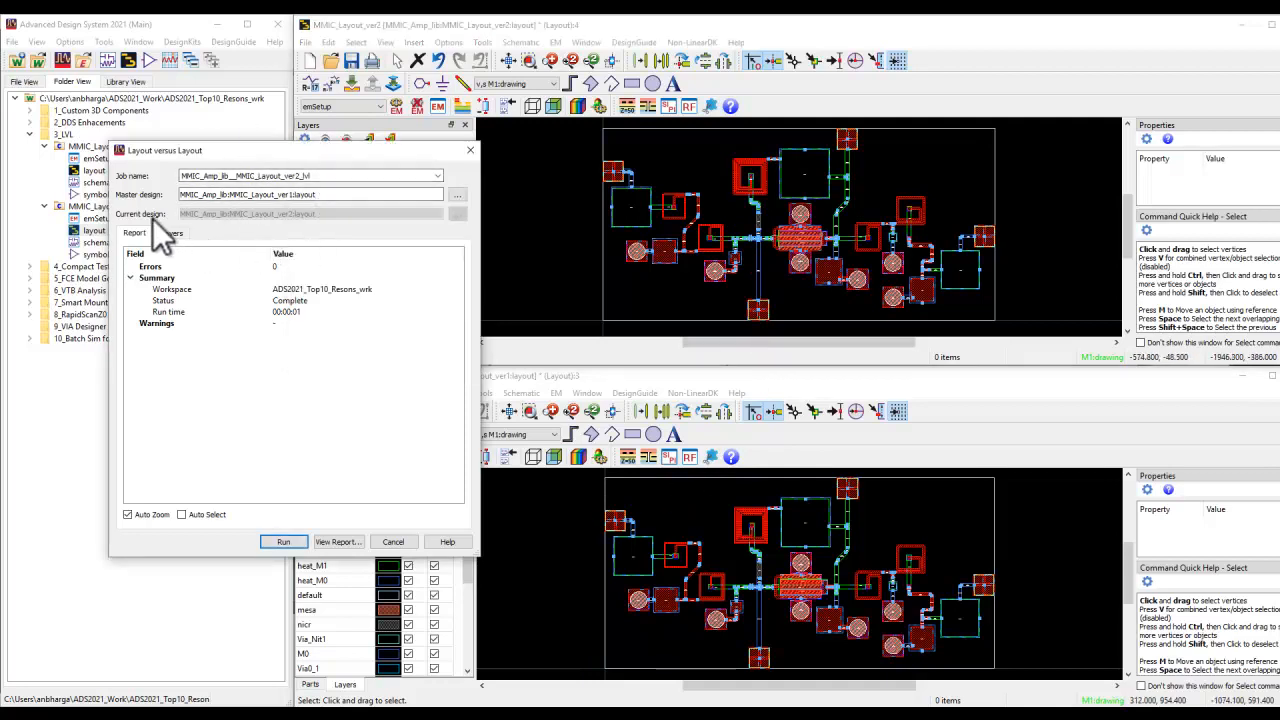
left_click(305, 194)
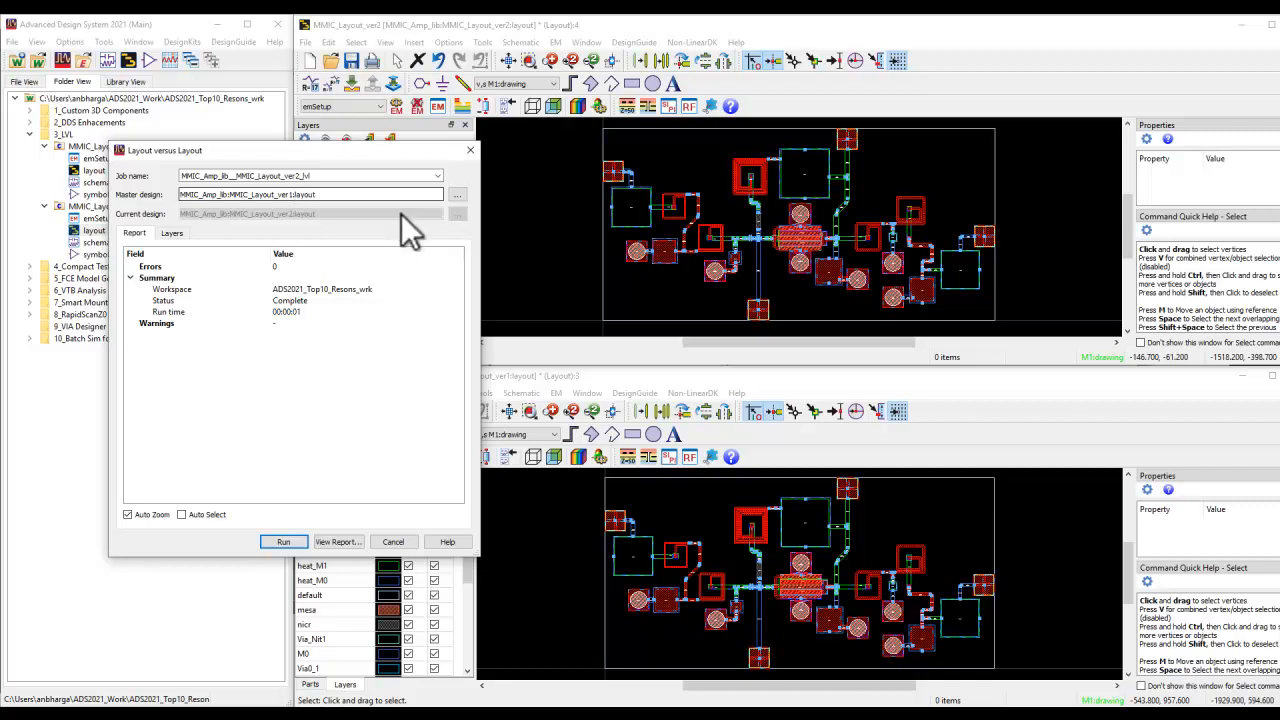
left_click(456, 196)
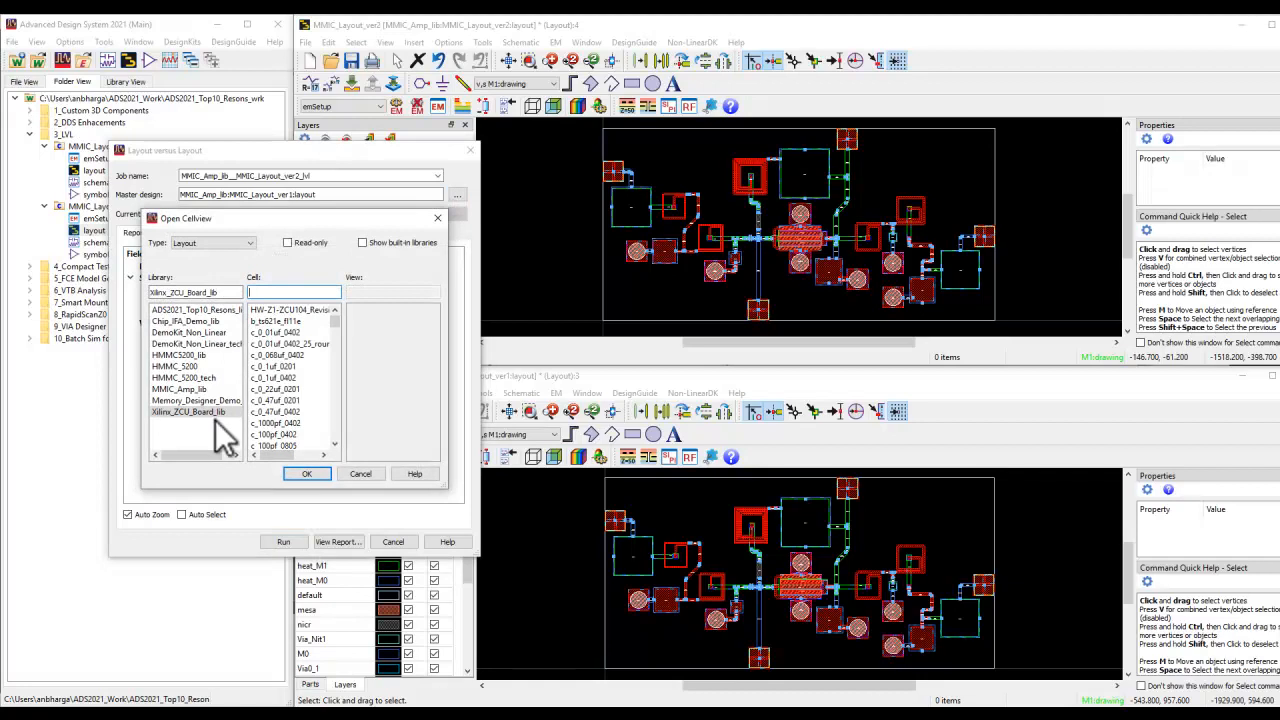
left_click(361, 474)
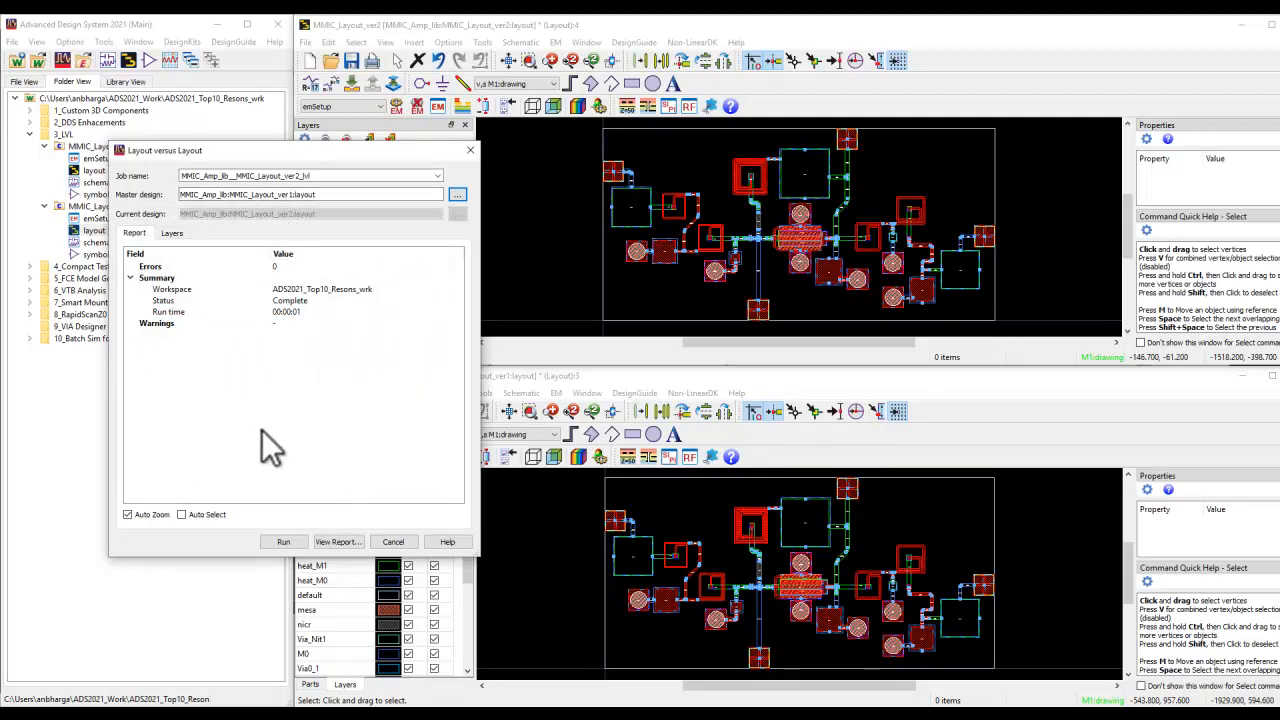
View the full text report of the M2 layout comparison and close it
left_click(336, 542)
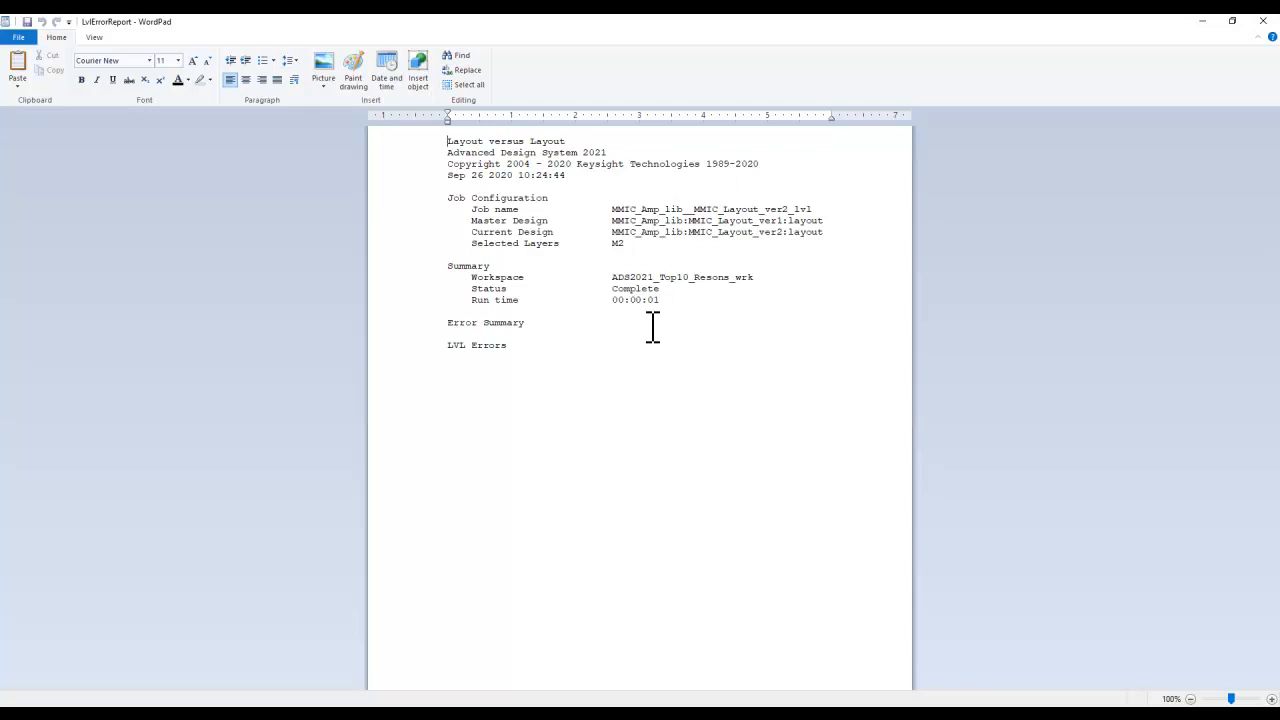
left_click(1263, 22)
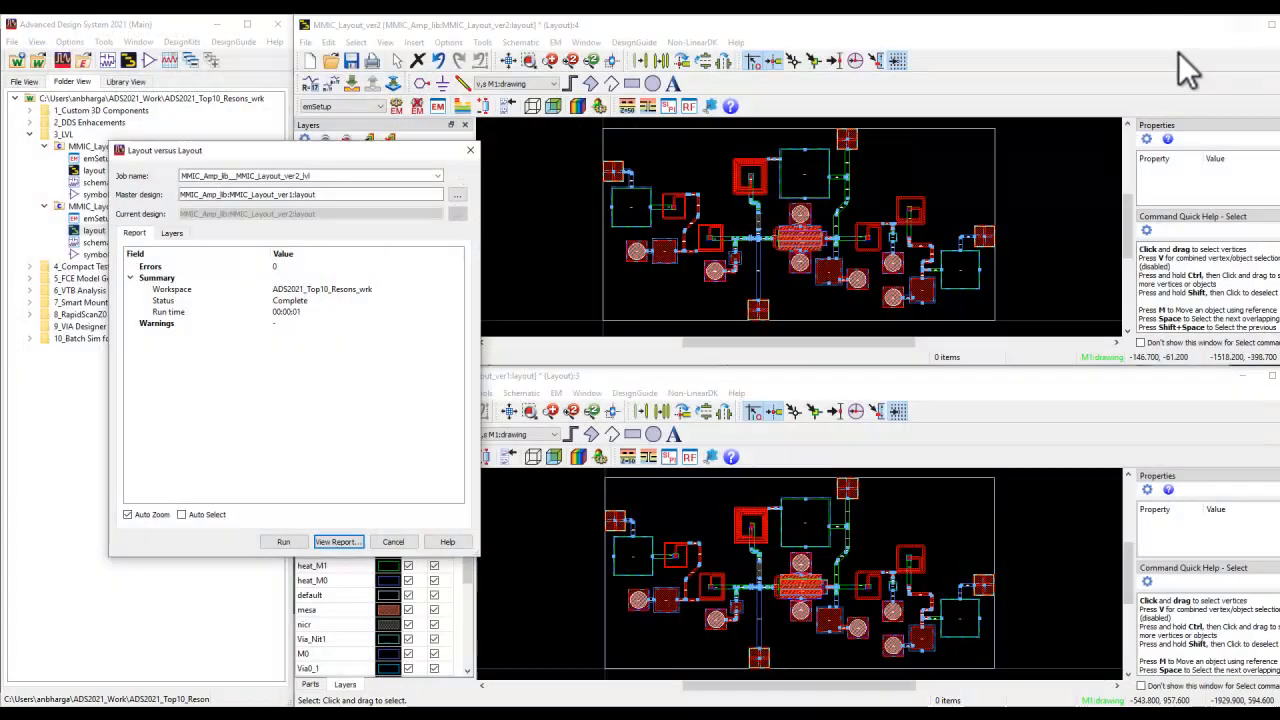